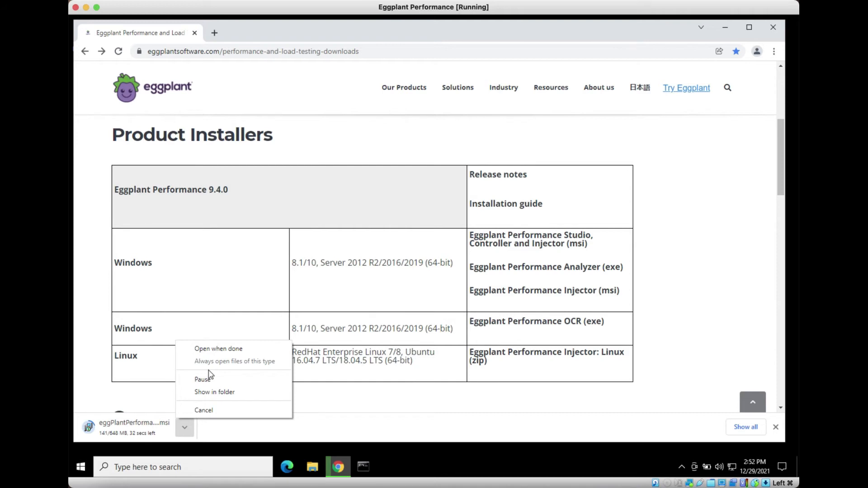
- Download the Analyzer (.exe), Injector (.msi) and OCR (.exe) installers from the Product Installers table
{"action": "left_click", "coordinate": [341, 409]}
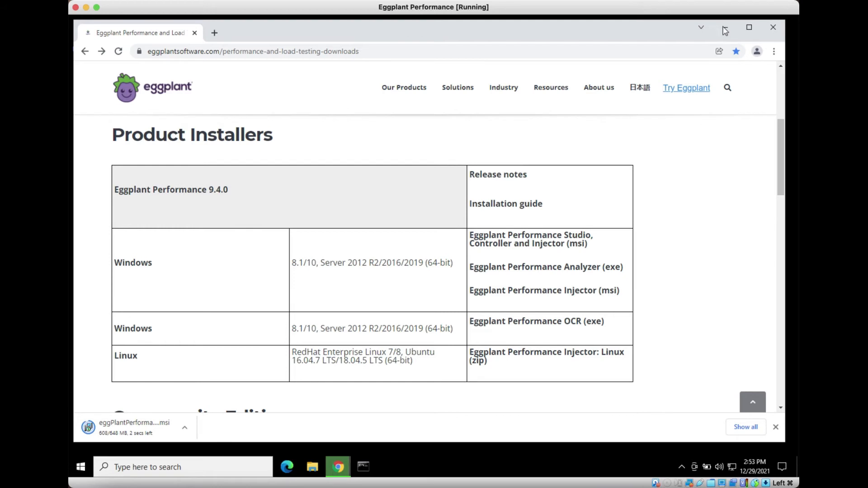
{"action": "left_click", "coordinate": [514, 267]}
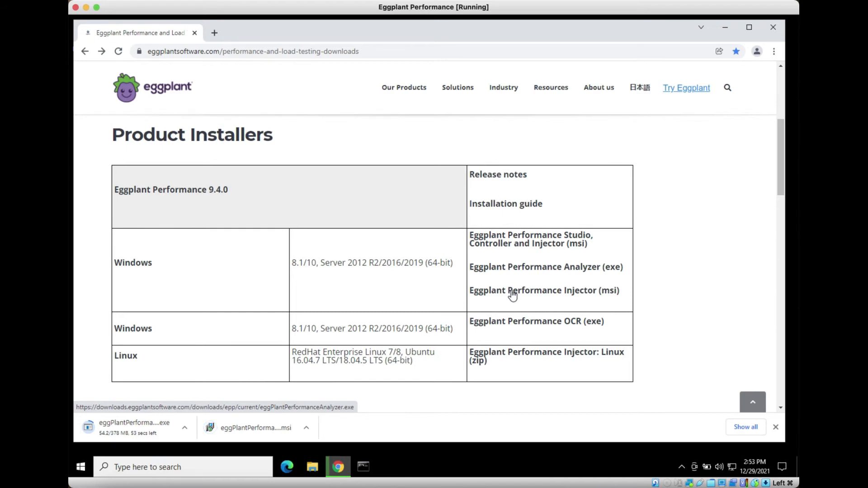
{"action": "left_click", "coordinate": [512, 292]}
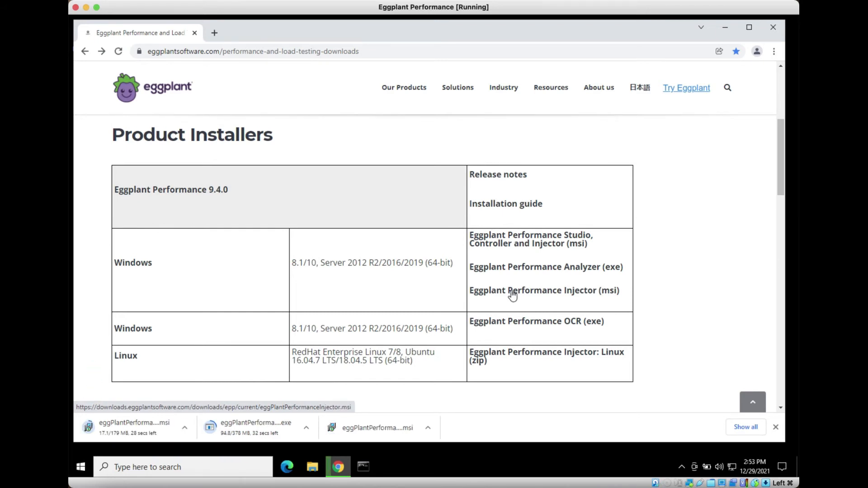
{"action": "left_click", "coordinate": [510, 324]}
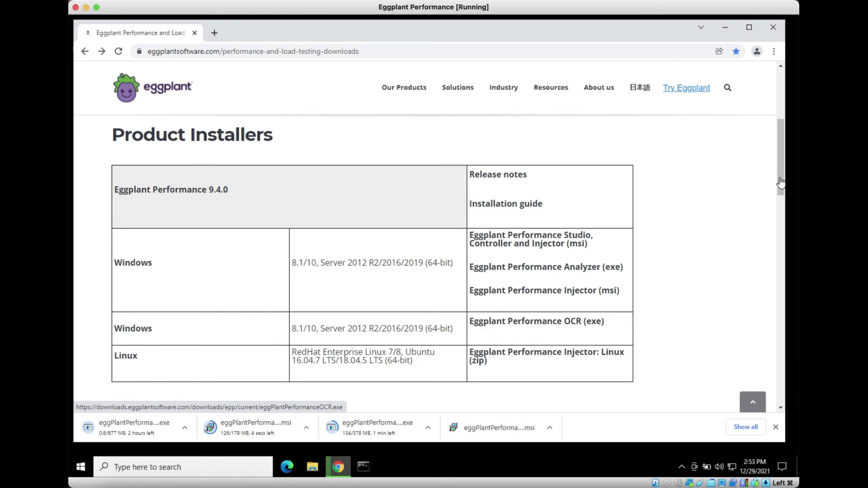
{"action": "left_click_drag", "start_coordinate": [779, 183], "coordinate": [778, 223]}
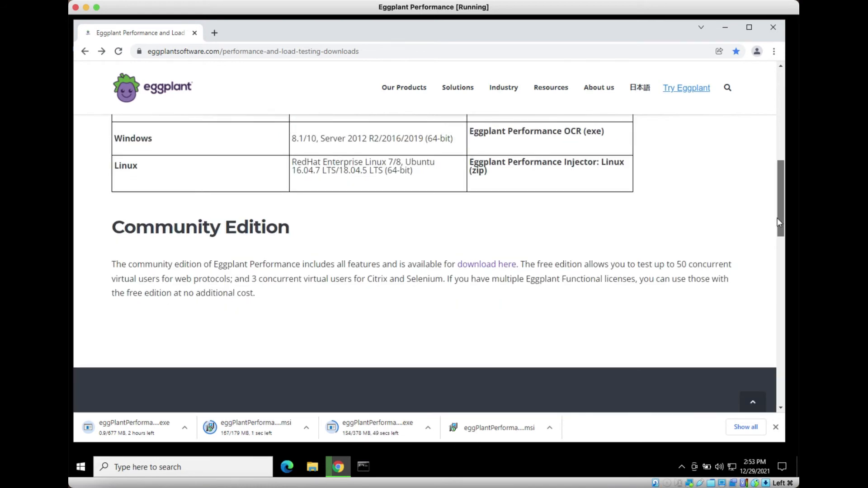
- Open and scroll through the Community Edition trial request form, then minimize Chrome
{"action": "left_click", "coordinate": [483, 266]}
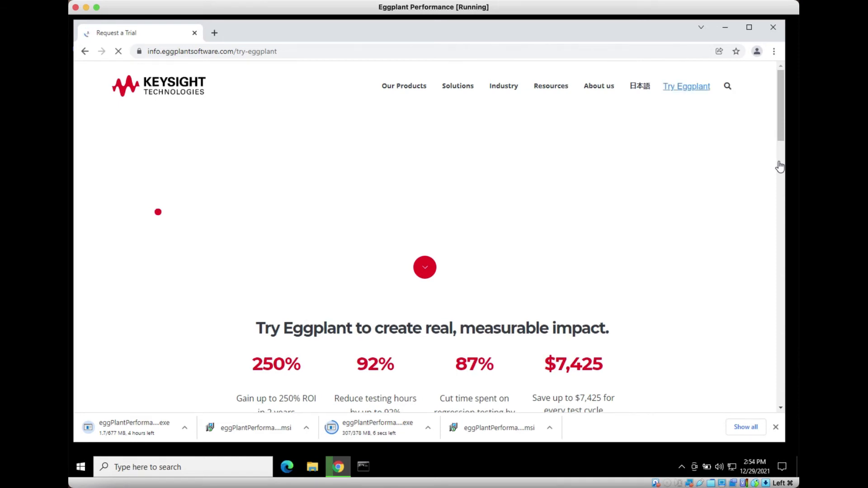
{"action": "left_click", "coordinate": [779, 167]}
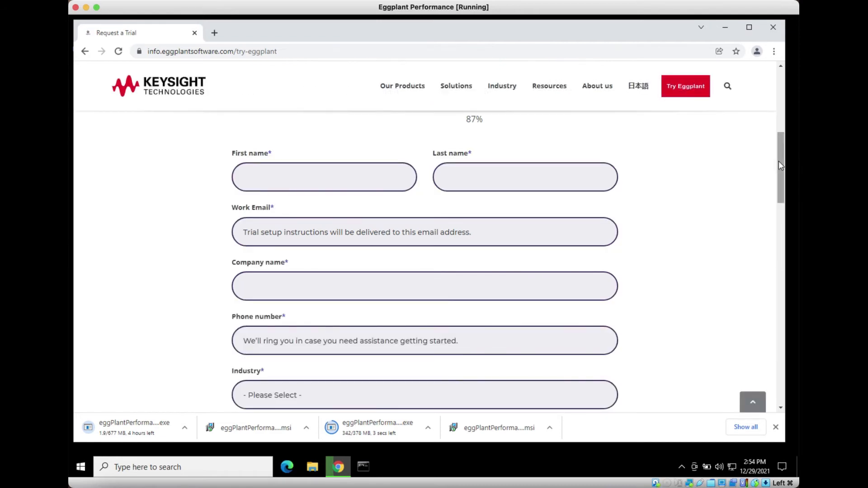
{"action": "left_click_drag", "start_coordinate": [779, 162], "coordinate": [778, 179]}
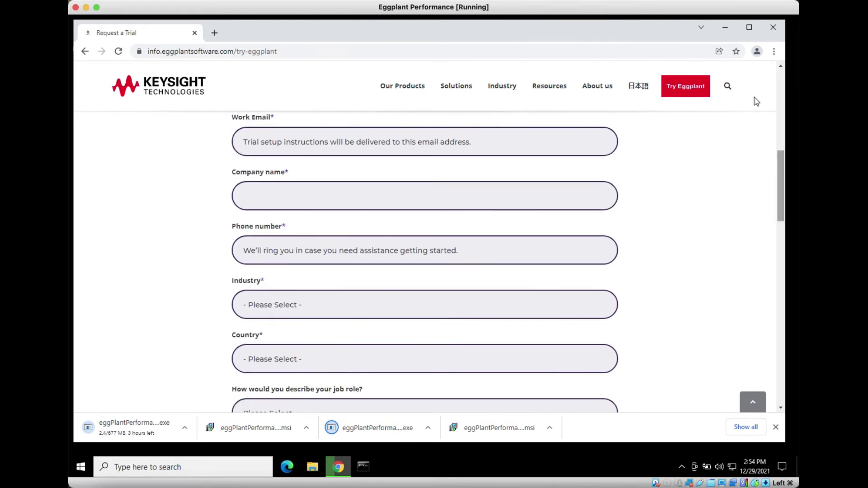
{"action": "left_click", "coordinate": [725, 28]}
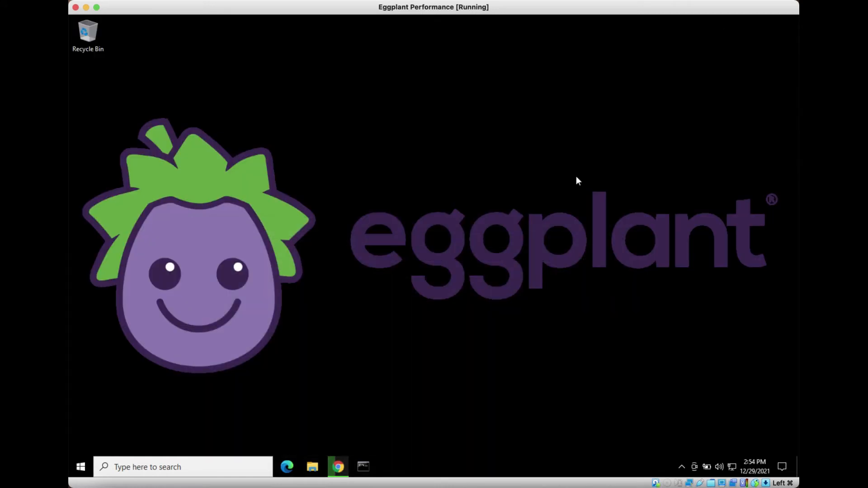
- Open the Downloads folder in File Explorer and select eggPlantPerformance.msi
{"action": "left_click", "coordinate": [311, 468]}
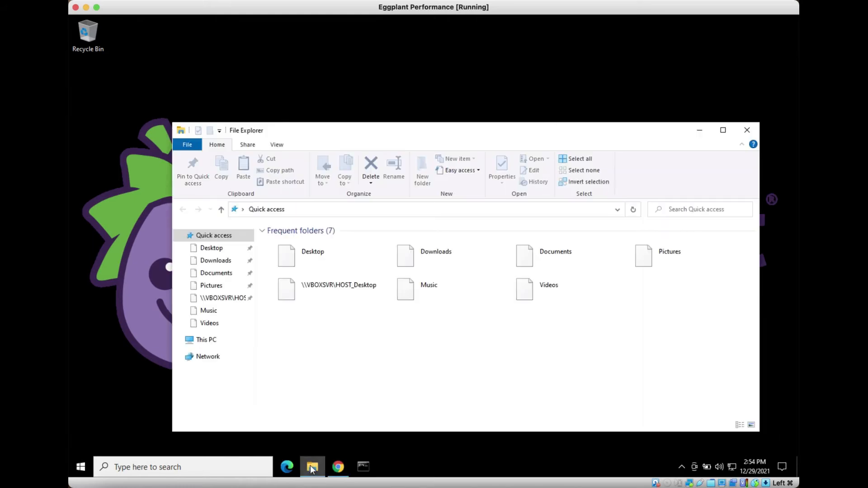
{"action": "left_click", "coordinate": [226, 263]}
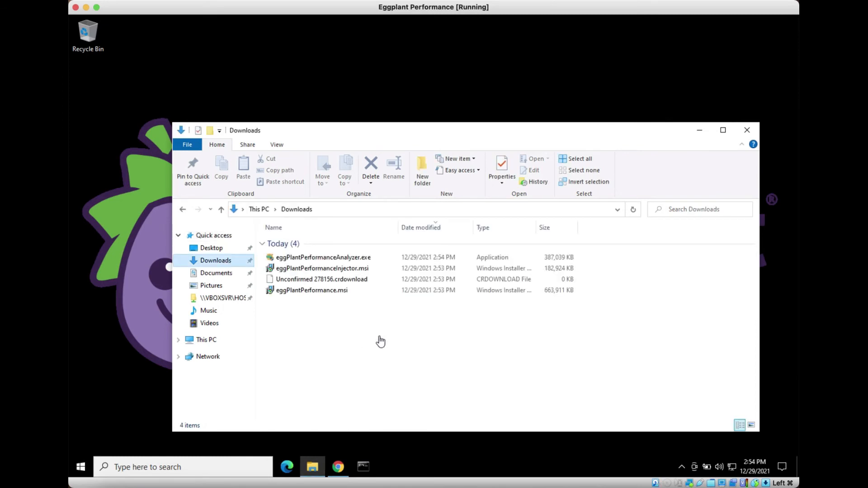
{"action": "left_click", "coordinate": [631, 2]}
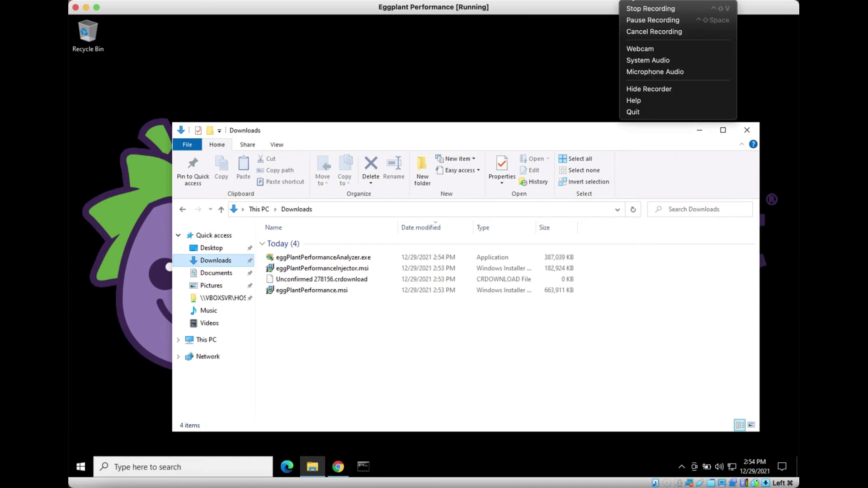
{"action": "left_click", "coordinate": [632, 9]}
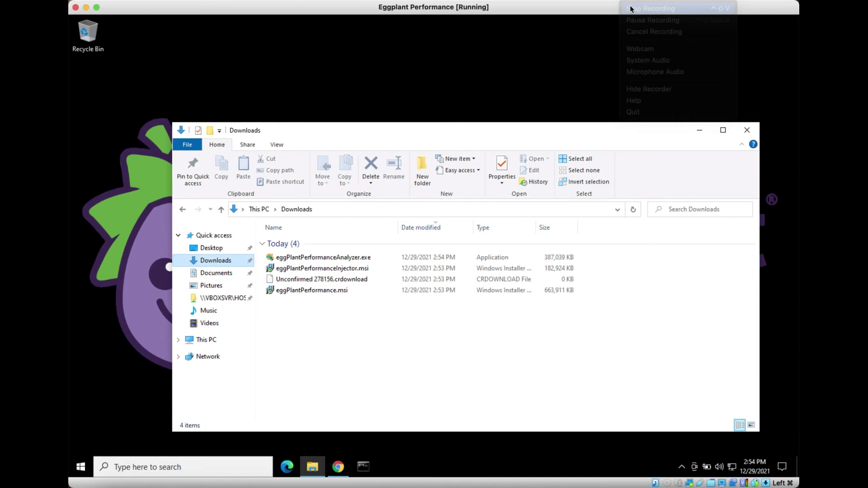
{"action": "left_click", "coordinate": [312, 291]}
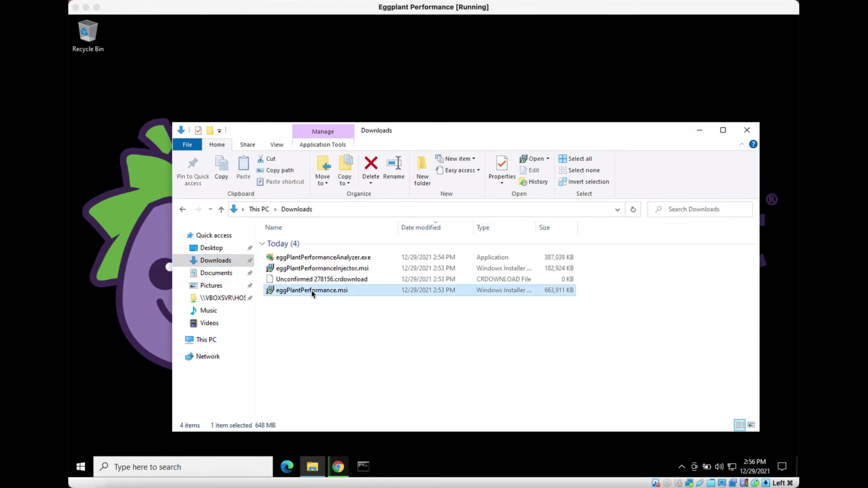
- Install Eggplant Performance 9.4.0 from eggPlantPerformance.msi with the licence accepted and the default folder kept
{"action": "double_click", "coordinate": [312, 292]}
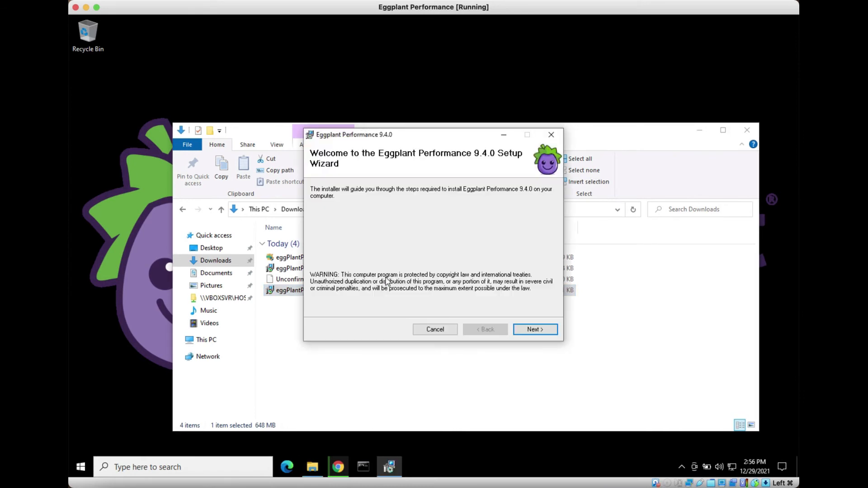
{"action": "left_click", "coordinate": [549, 333]}
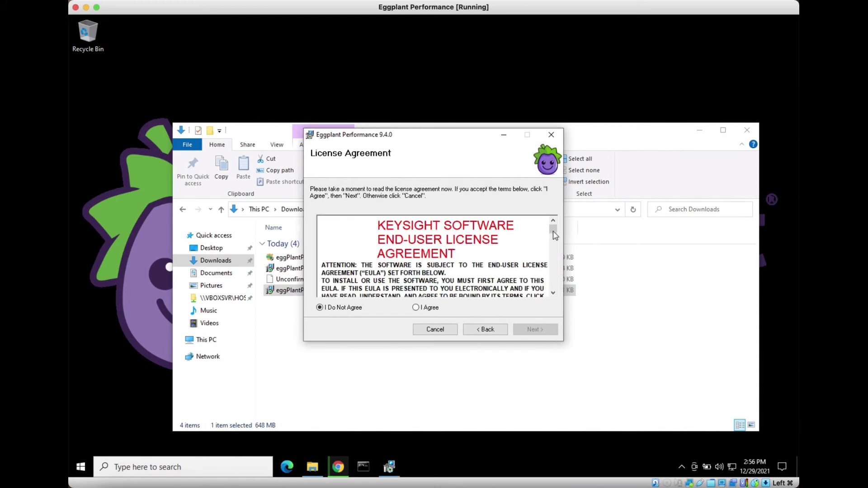
{"action": "mouse_move", "coordinate": [555, 235]}
{"action": "left_mouse_down"}
{"action": "mouse_move", "coordinate": [554, 285]}
{"action": "mouse_move", "coordinate": [555, 228]}
{"action": "left_mouse_up"}
{"action": "left_click", "coordinate": [416, 307]}
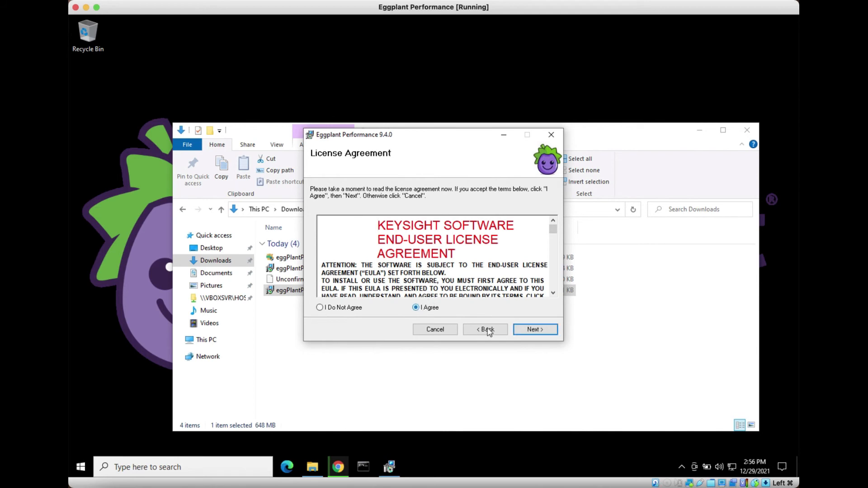
{"action": "left_click", "coordinate": [527, 330]}
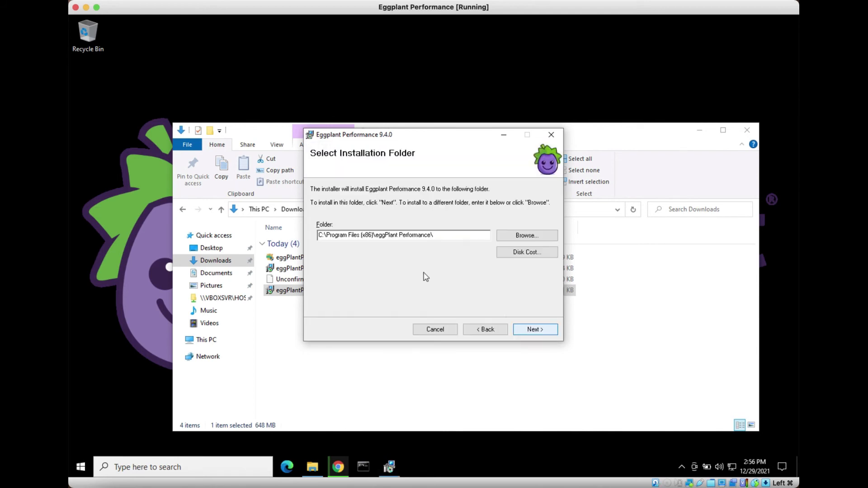
{"action": "left_click", "coordinate": [545, 330]}
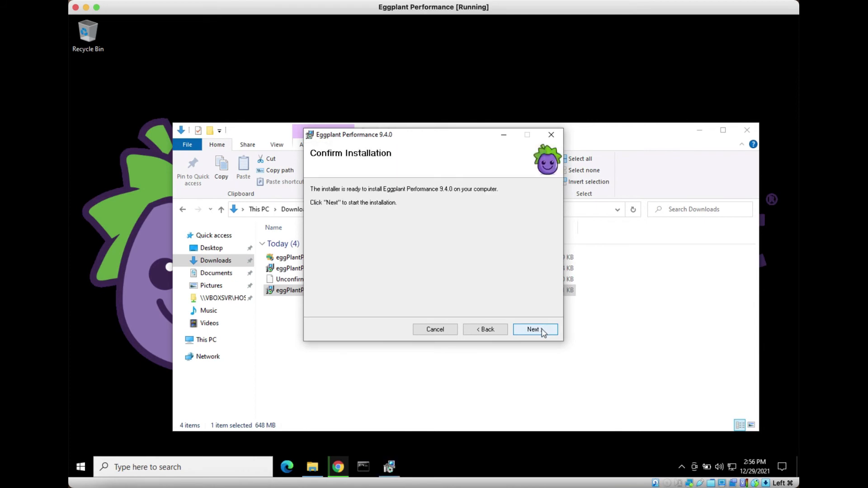
{"action": "left_click", "coordinate": [544, 332]}
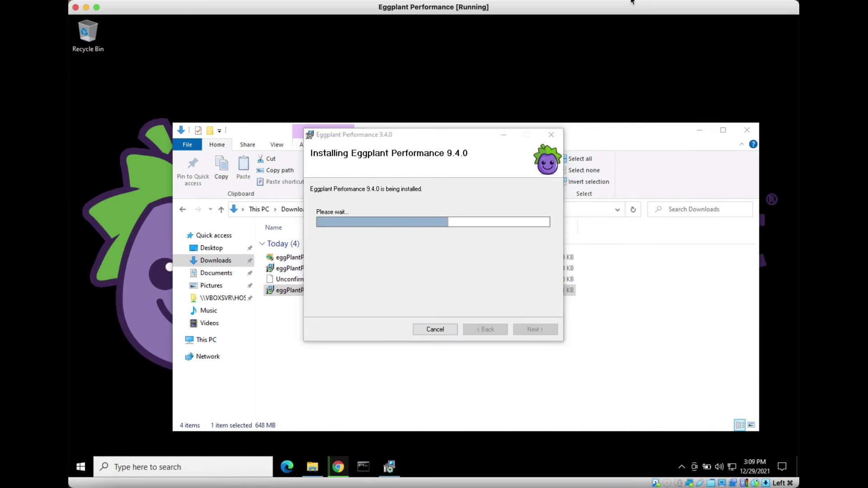
{"action": "left_click", "coordinate": [632, 2]}
{"action": "left_click", "coordinate": [638, 20]}
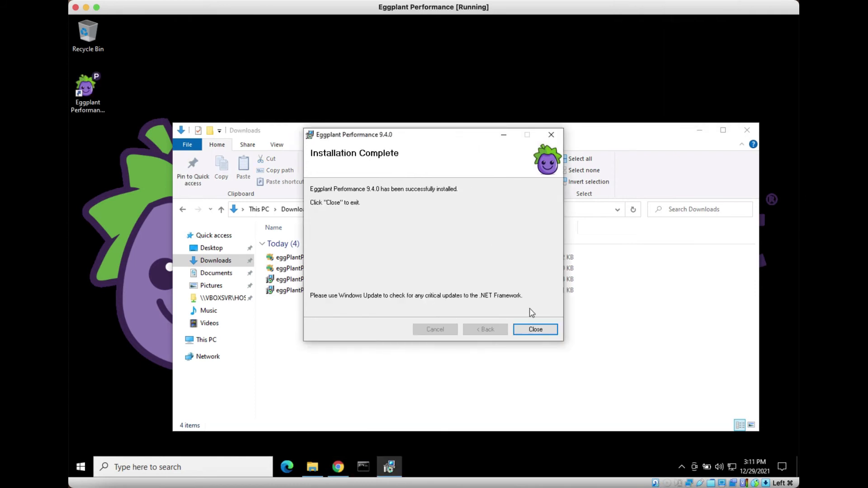
{"action": "left_click", "coordinate": [534, 330]}
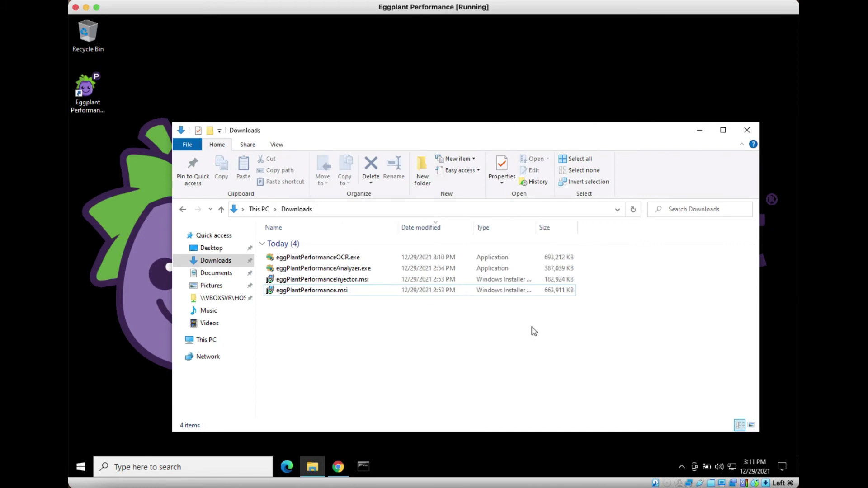
- Run the Analyzer installer, accept its licence, and keep the default install directory and database location
{"action": "double_click", "coordinate": [340, 270]}
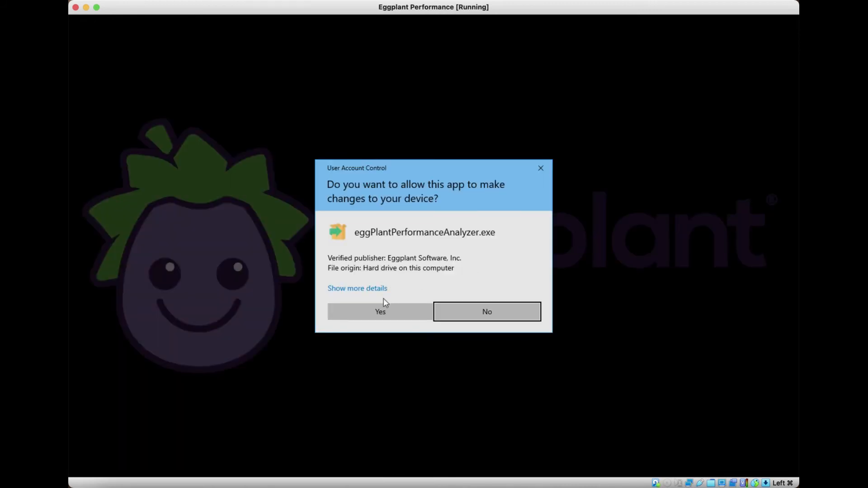
{"action": "left_click", "coordinate": [383, 311]}
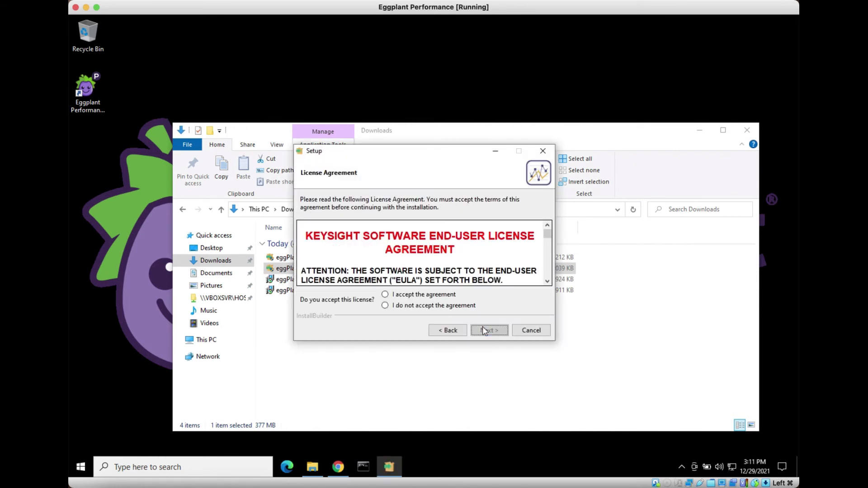
{"action": "left_click", "coordinate": [386, 297]}
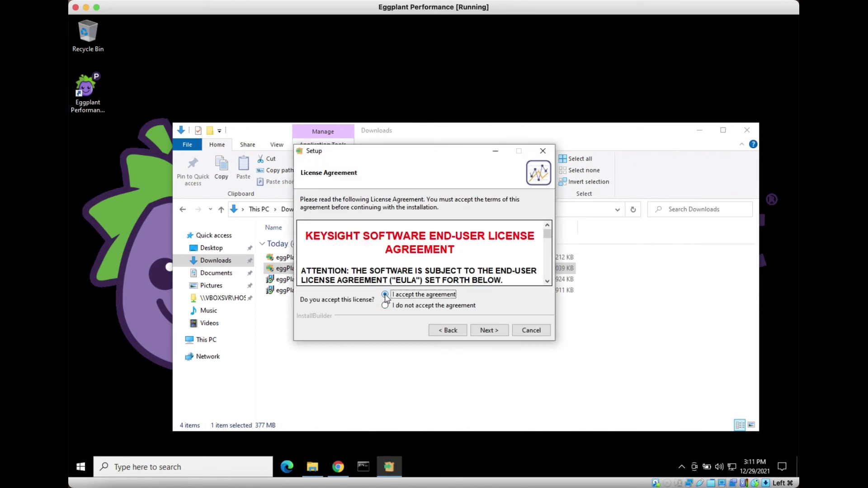
{"action": "left_click", "coordinate": [480, 331]}
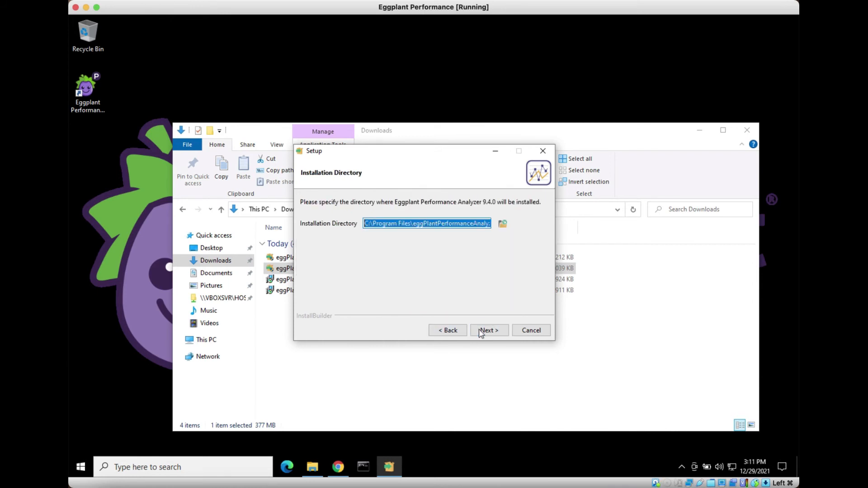
{"action": "left_click", "coordinate": [481, 332]}
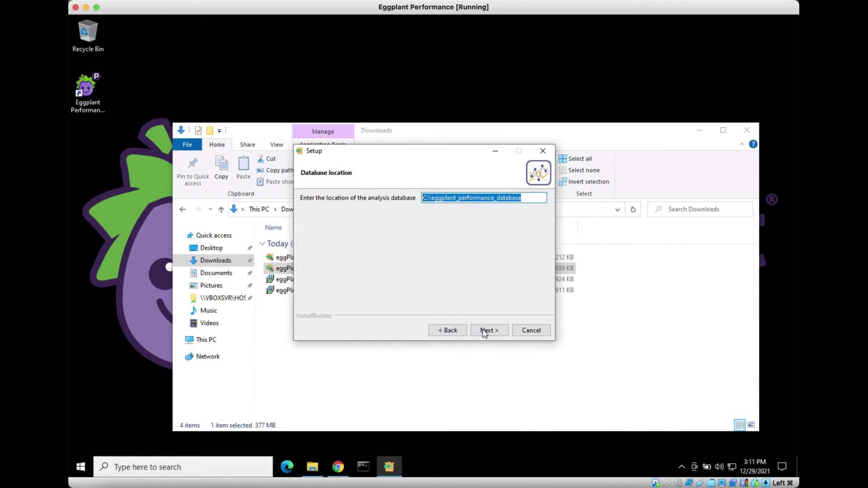
{"action": "left_click", "coordinate": [483, 333]}
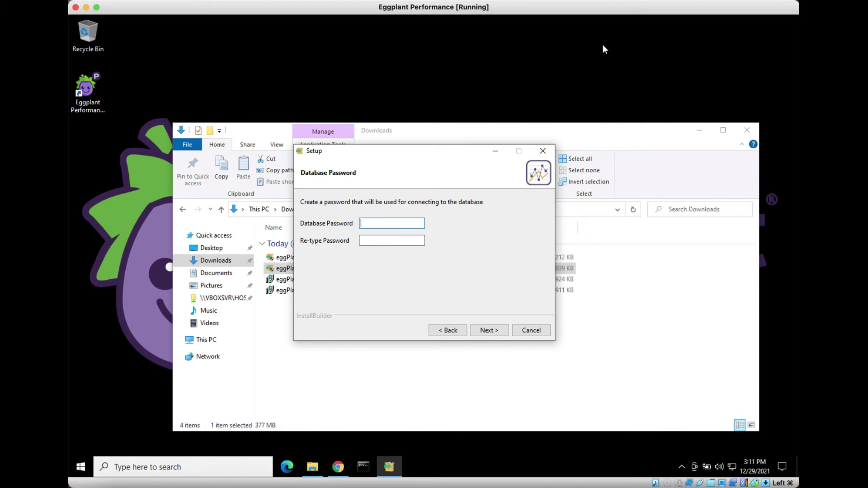
- Enter the database password, keep port 38000, leave logging off, and start the Analyzer 9.4.0 installation
{"action": "type", "text": "adminadmin"}
{"action": "left_click", "coordinate": [501, 333]}
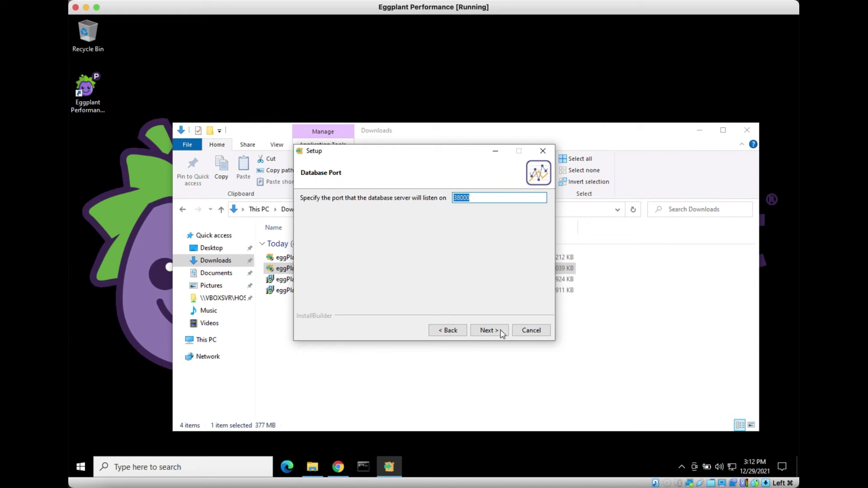
{"action": "left_click", "coordinate": [501, 333]}
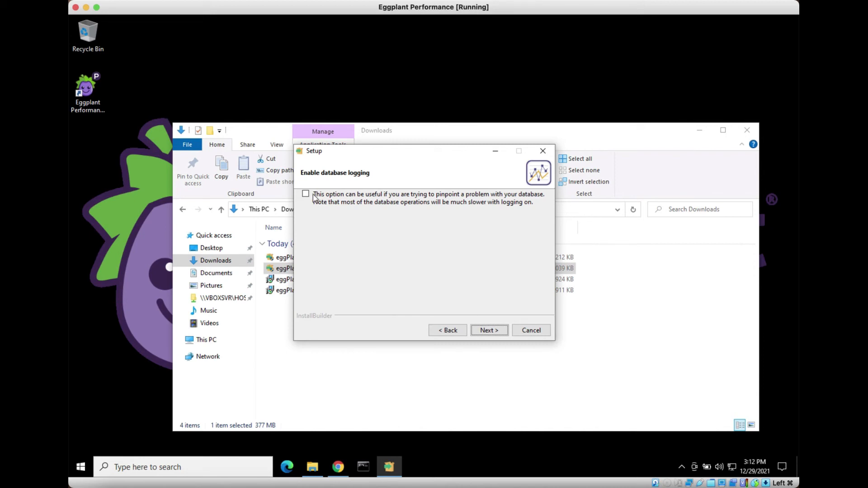
{"action": "left_click", "coordinate": [493, 332]}
{"action": "left_click", "coordinate": [493, 333]}
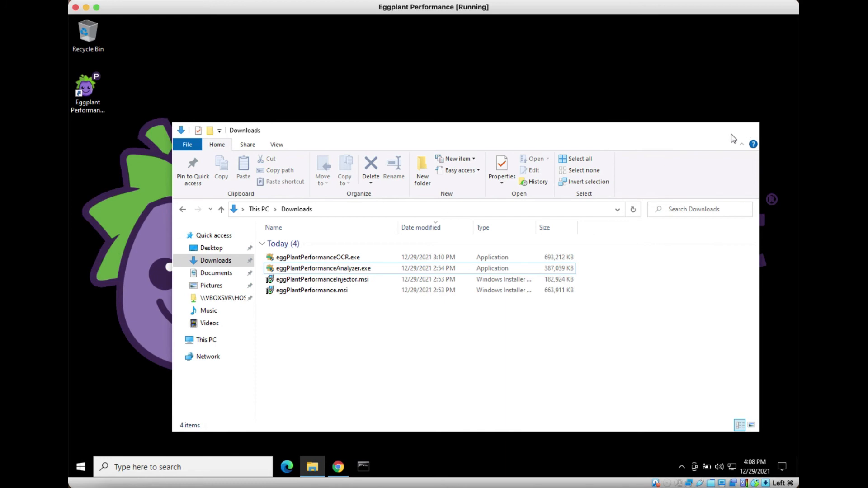
- Launch Eggplant Performance Studio from the Start menu's Eggplant Performance group
{"action": "left_click", "coordinate": [733, 136]}
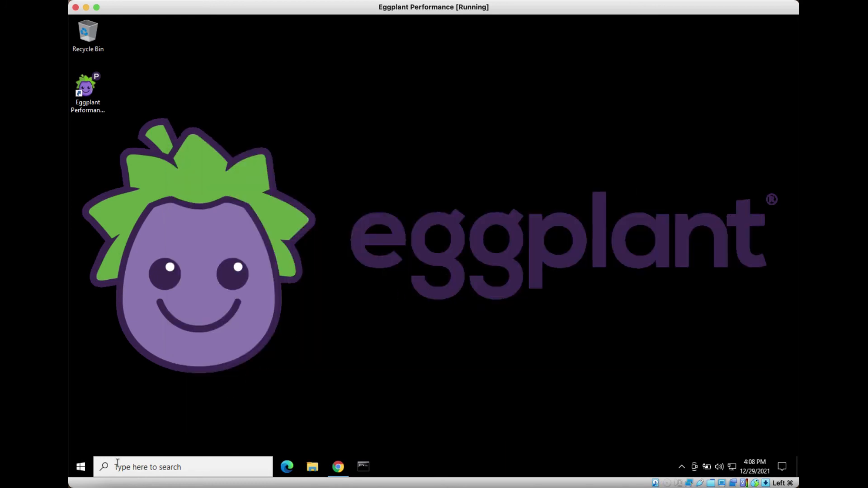
{"action": "left_click", "coordinate": [80, 468]}
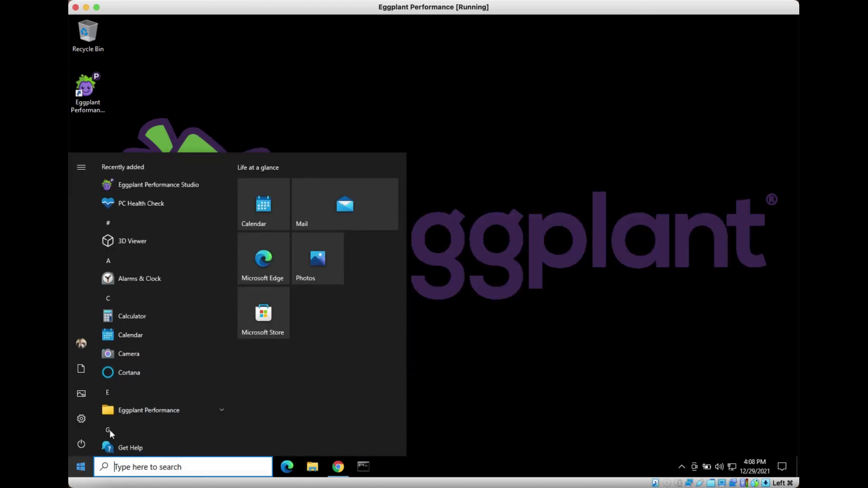
{"action": "left_click", "coordinate": [175, 408]}
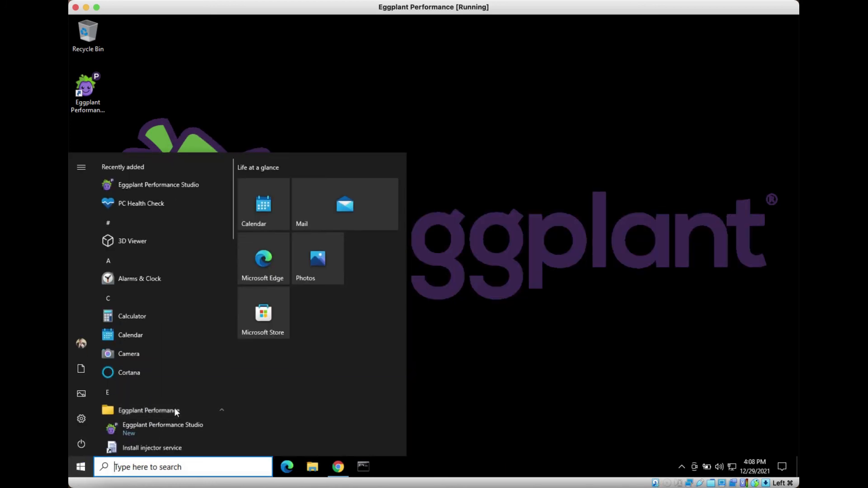
{"action": "left_click", "coordinate": [168, 427]}
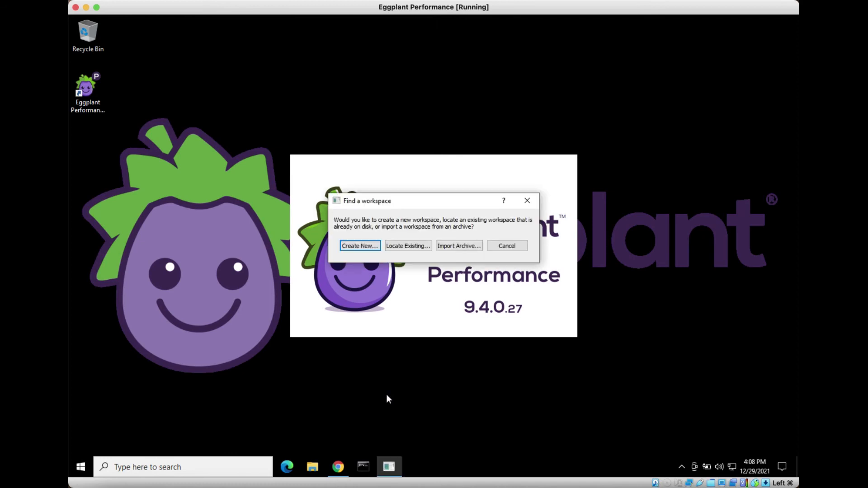
- Create the workspace 'My Eggplant Performance Workspace' under C:\ with the default name and location
{"action": "left_click", "coordinate": [375, 247]}
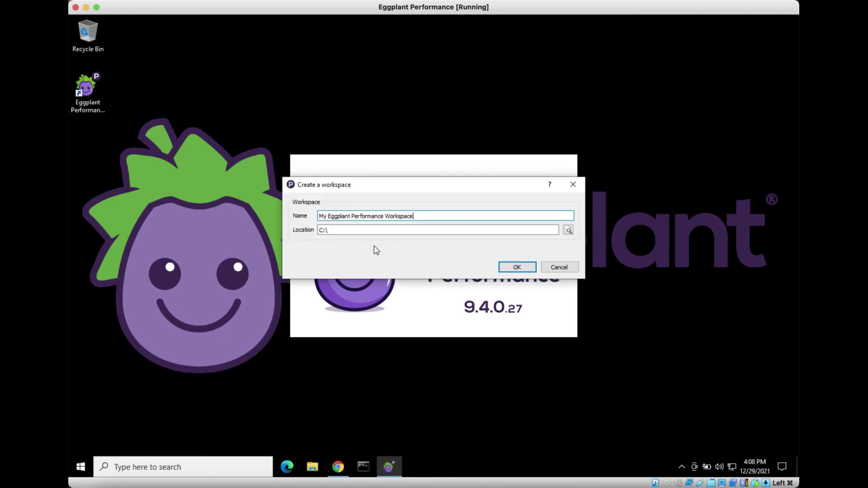
{"action": "left_click", "coordinate": [516, 267]}
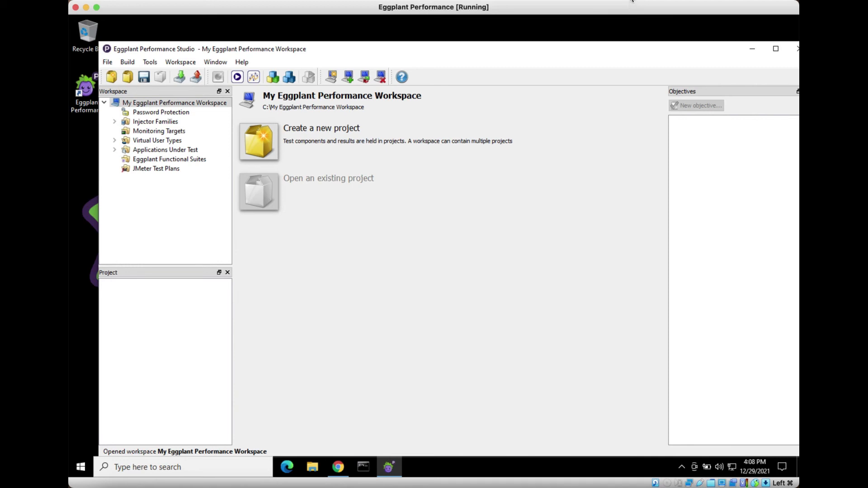
{"action": "left_click", "coordinate": [632, 1]}
{"action": "left_click", "coordinate": [633, 8]}
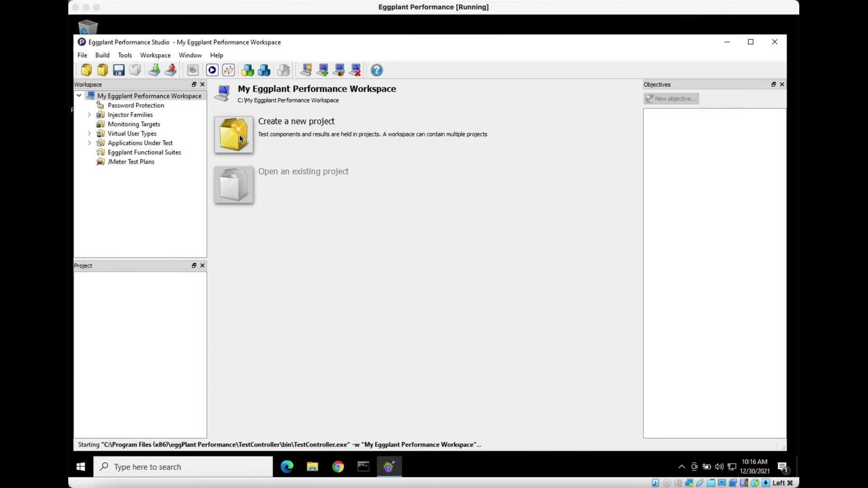
- Create and save the project 'Test01', then launch the Test Controller from Tools
{"action": "left_click", "coordinate": [240, 135]}
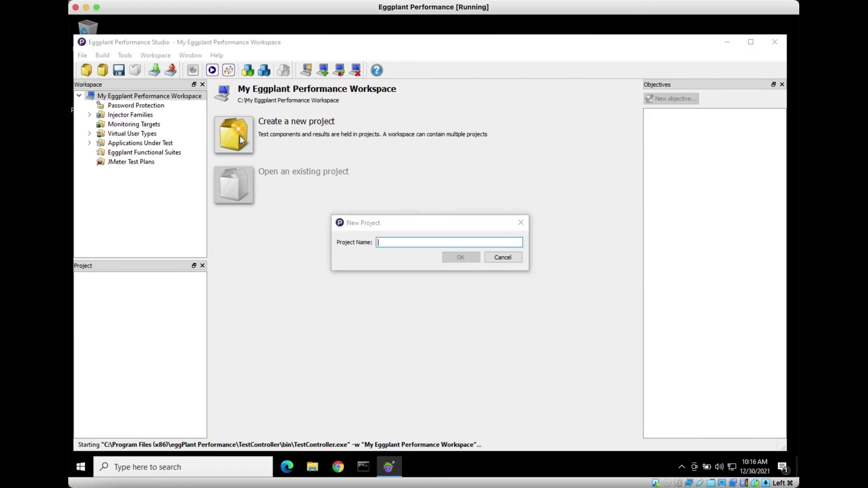
{"action": "type", "text": "T"}
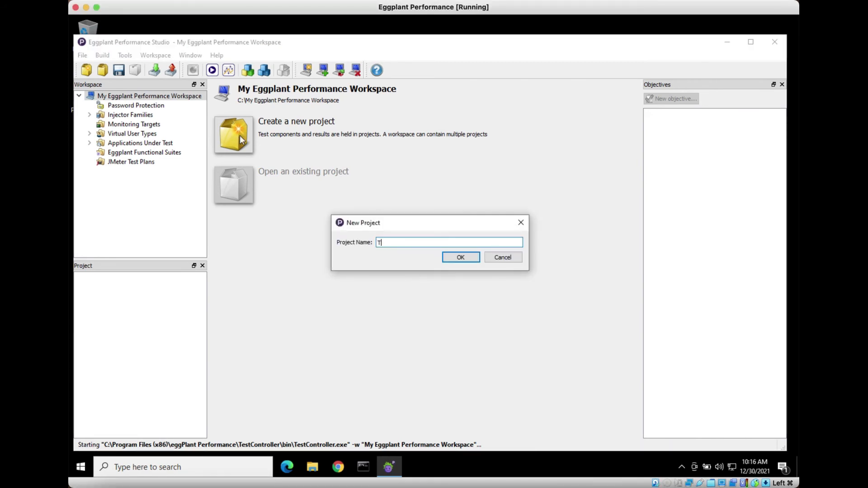
{"action": "type", "text": "est01"}
{"action": "left_click", "coordinate": [460, 257]}
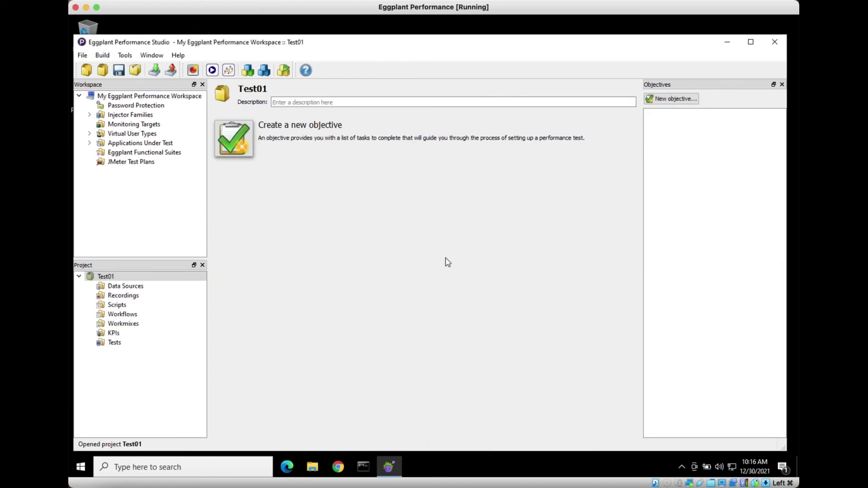
{"action": "left_click", "coordinate": [119, 70]}
{"action": "left_click", "coordinate": [126, 56]}
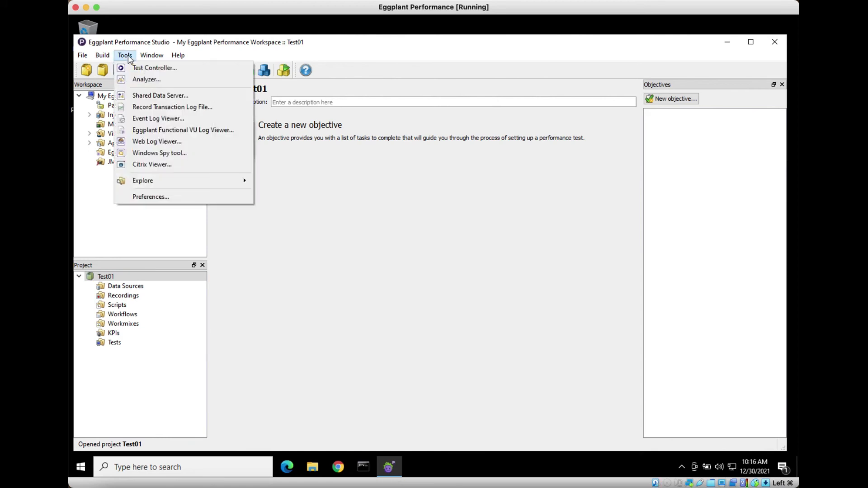
{"action": "left_click", "coordinate": [132, 69]}
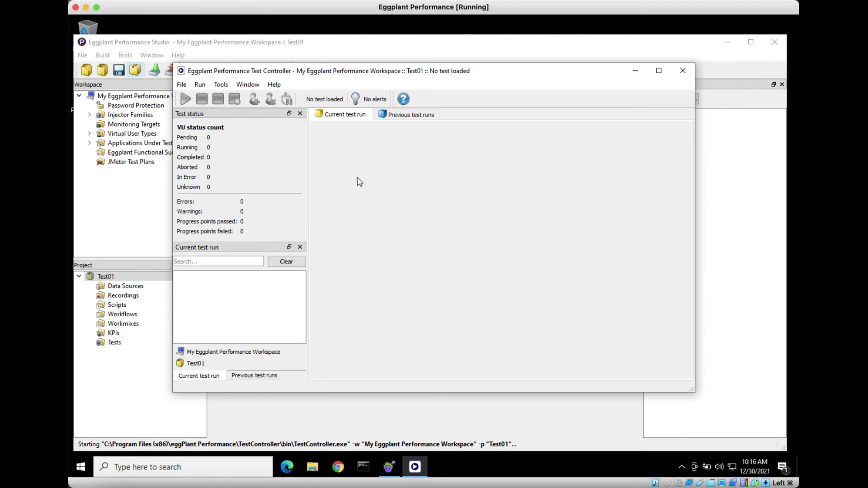
- Open the Licenses dialog and view the remote license server settings without changing them
{"action": "left_click", "coordinate": [182, 84]}
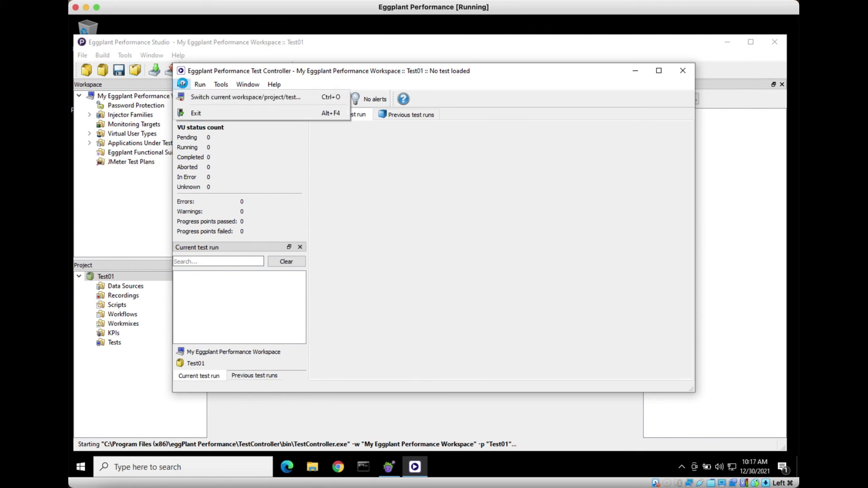
{"action": "left_click", "coordinate": [206, 84]}
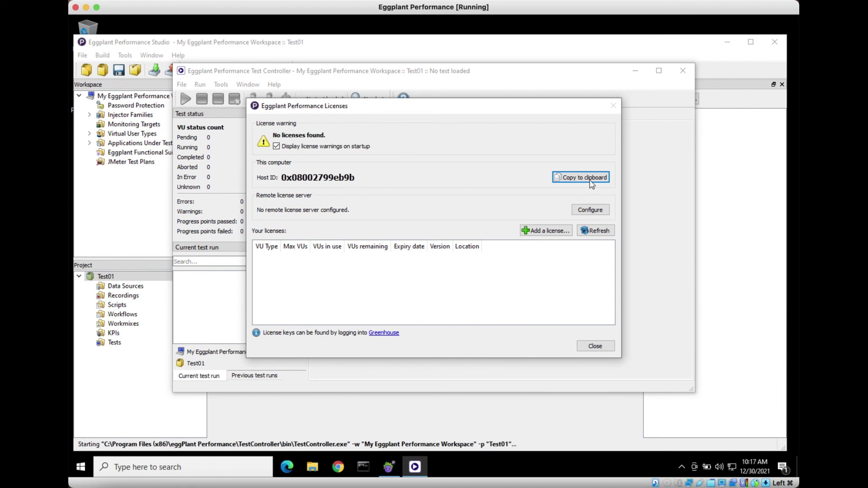
{"action": "left_click", "coordinate": [592, 210]}
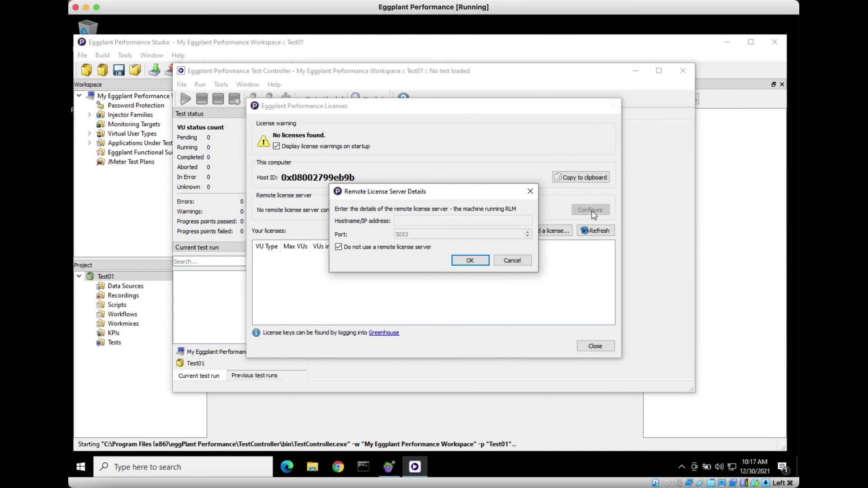
{"action": "left_click", "coordinate": [525, 262]}
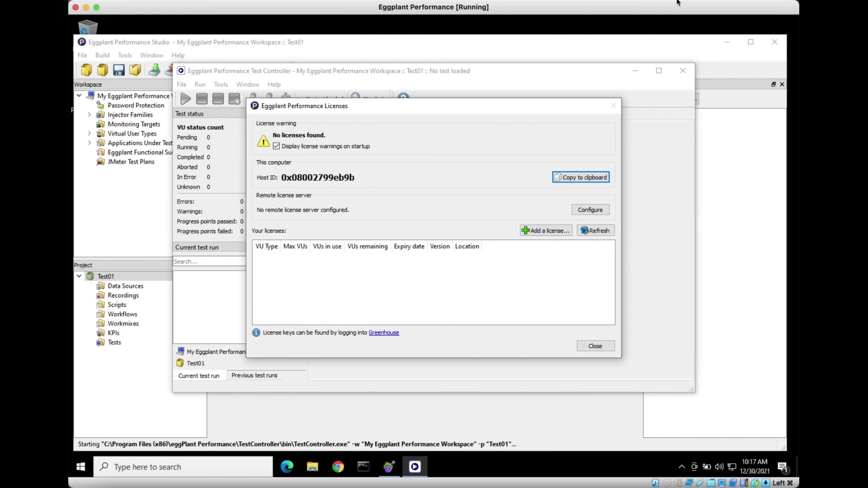
{"action": "left_click", "coordinate": [624, 0]}
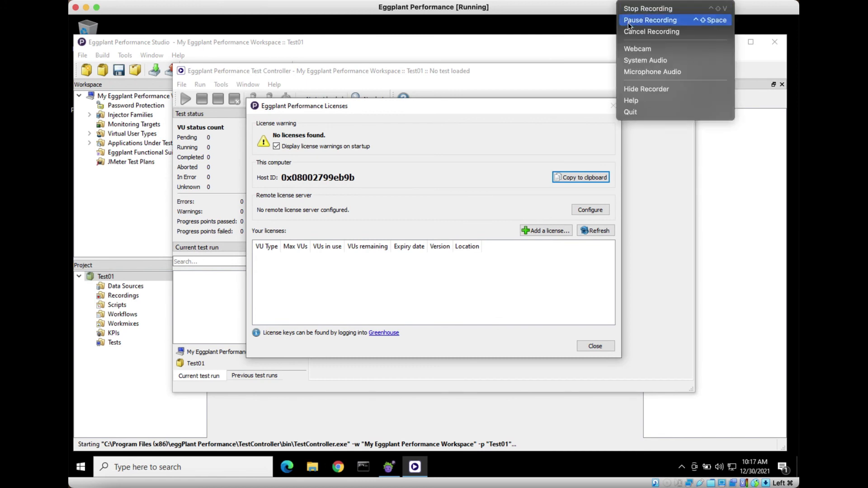
{"action": "left_click", "coordinate": [632, 21]}
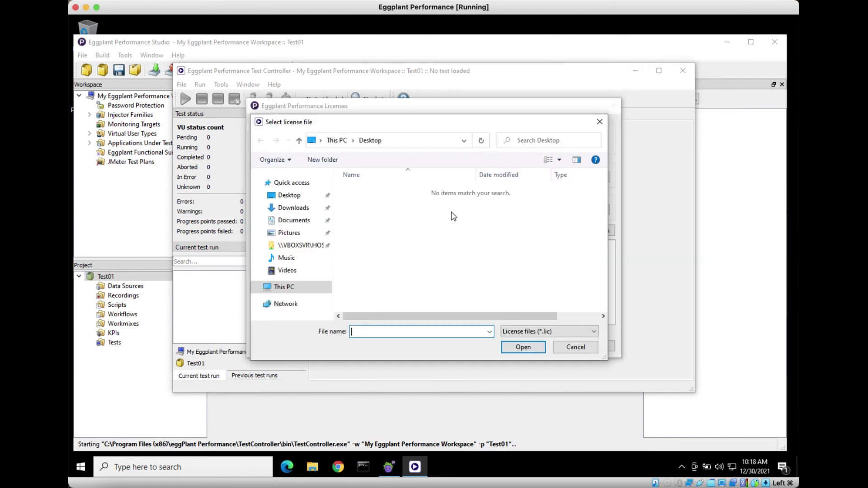
- Add the .lic license file from Downloads for 500 Base VUs, then close Licenses and Test Controller
{"action": "left_click", "coordinate": [295, 209]}
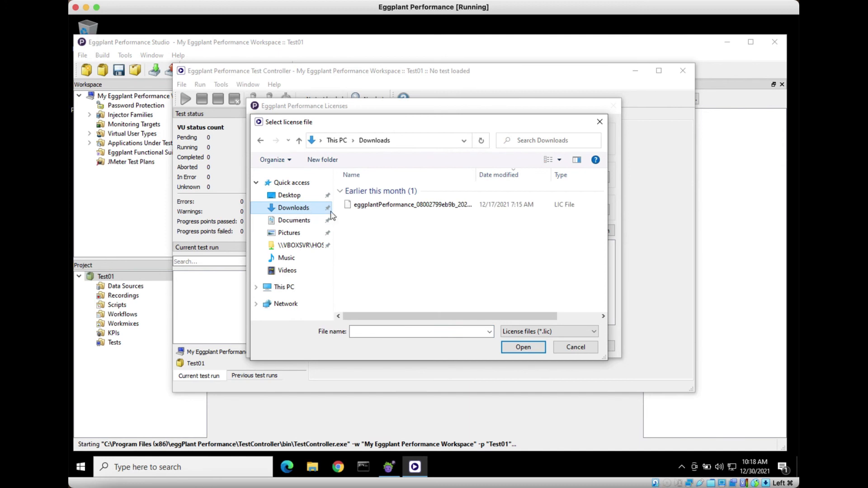
{"action": "left_click", "coordinate": [415, 208]}
{"action": "double_click", "coordinate": [415, 208]}
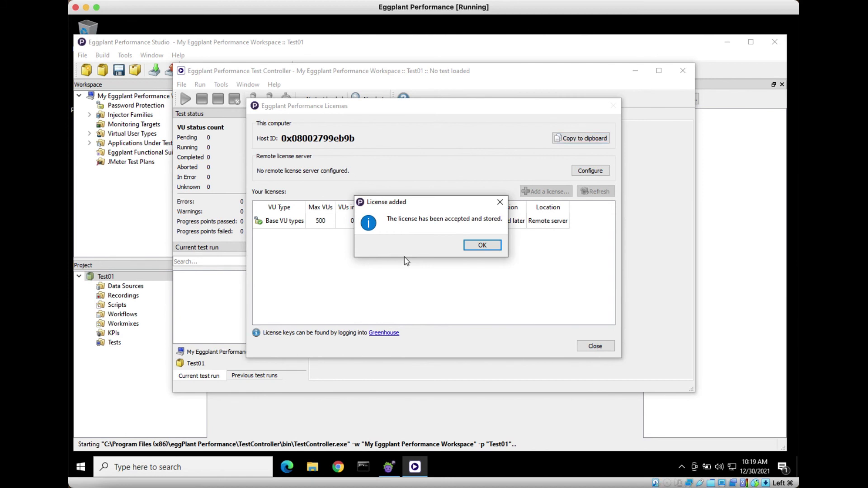
{"action": "left_click", "coordinate": [483, 247]}
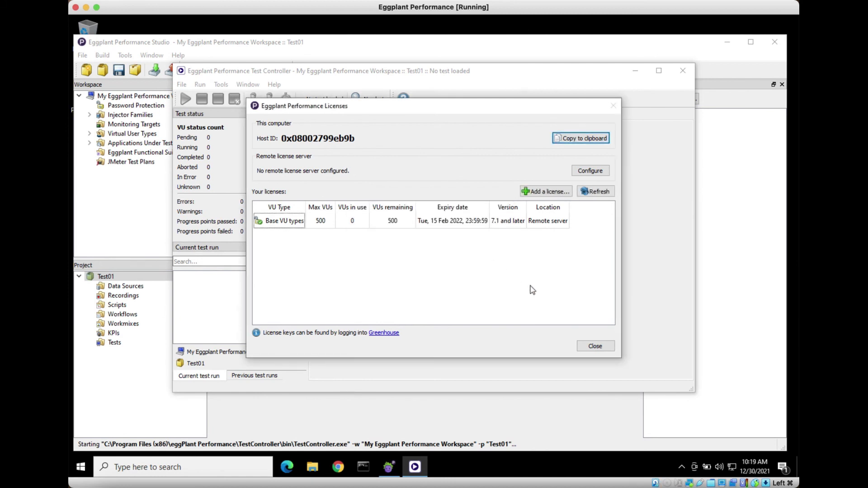
{"action": "left_click", "coordinate": [594, 347]}
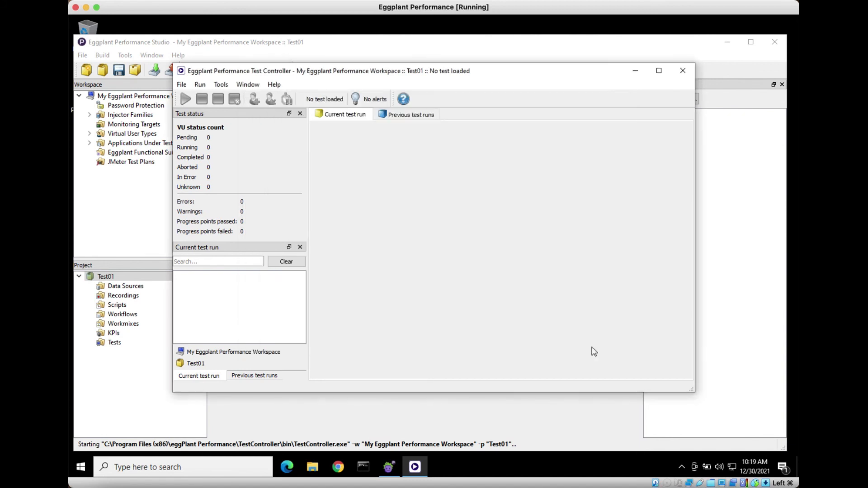
{"action": "left_click", "coordinate": [682, 71]}
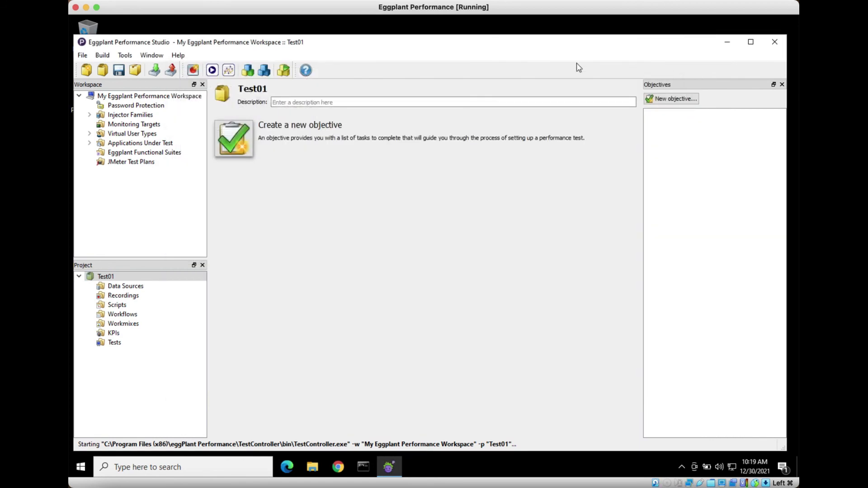